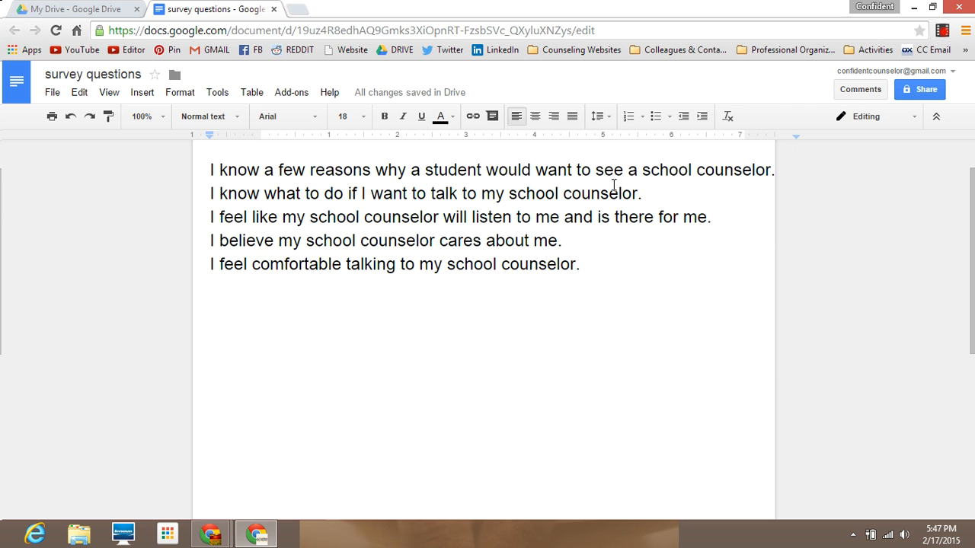
Switch from the survey questions document to My Drive and create a new Google Form.
left_click(607, 264)
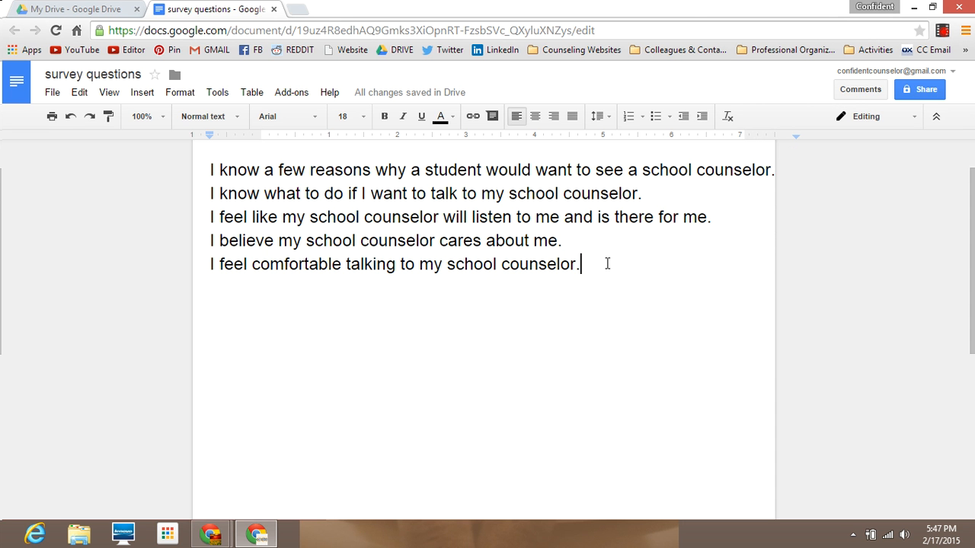
left_click(118, 7)
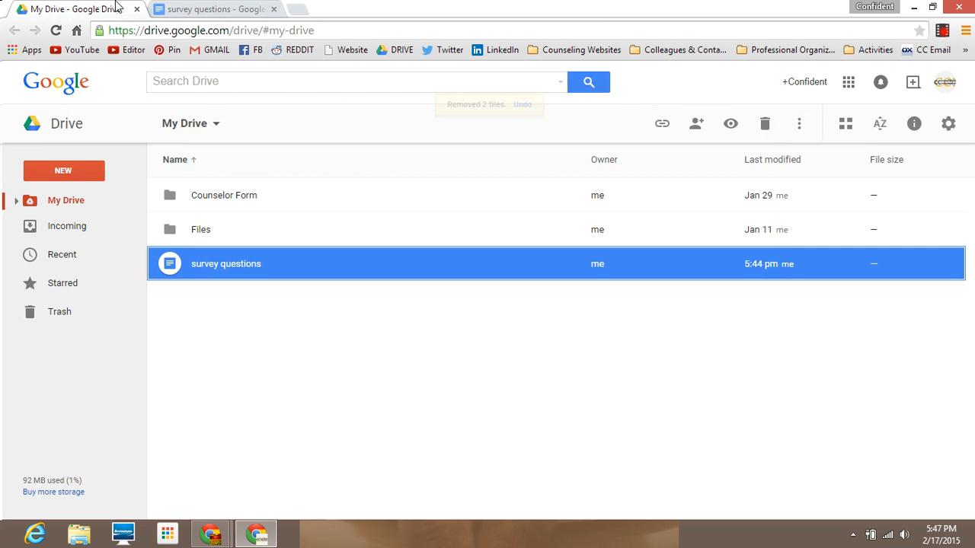
left_click(77, 172)
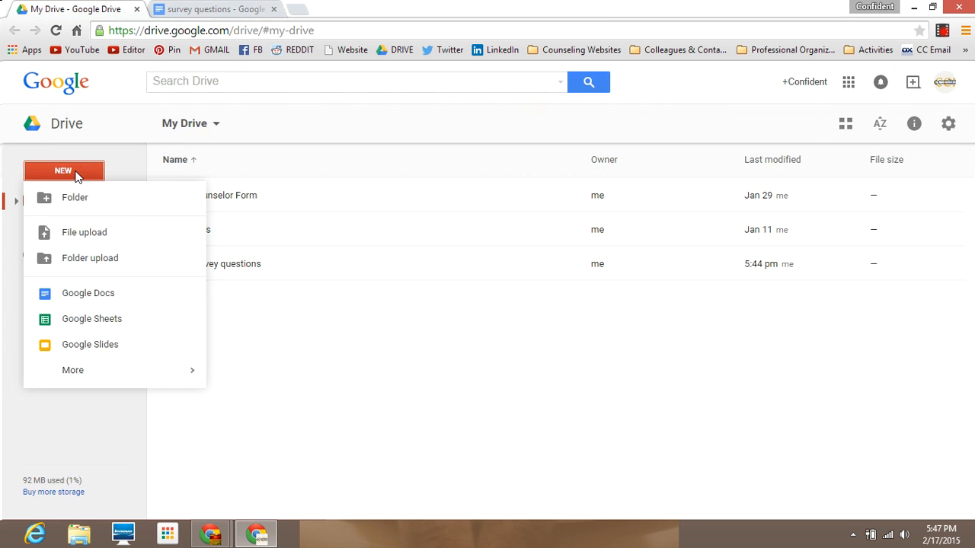
mouse_move(83, 372)
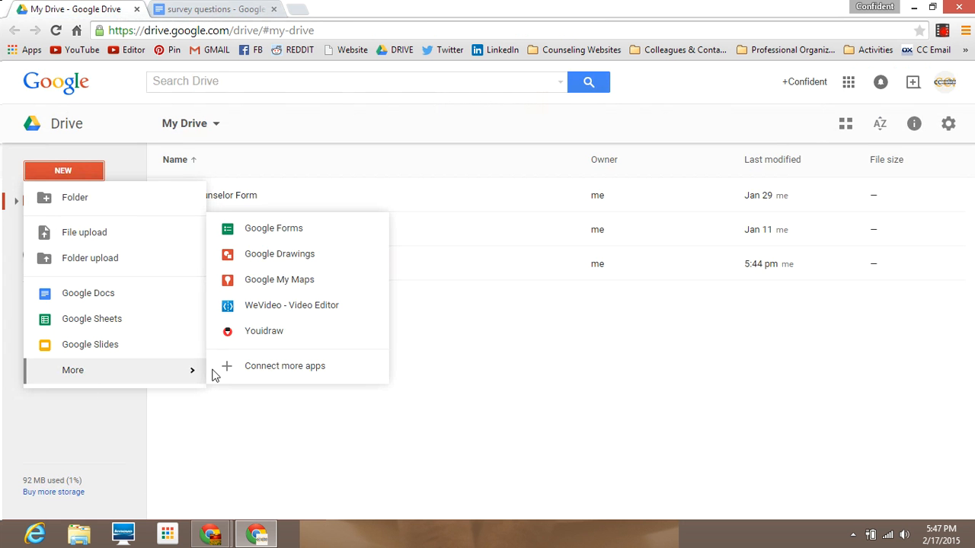
left_click(273, 230)
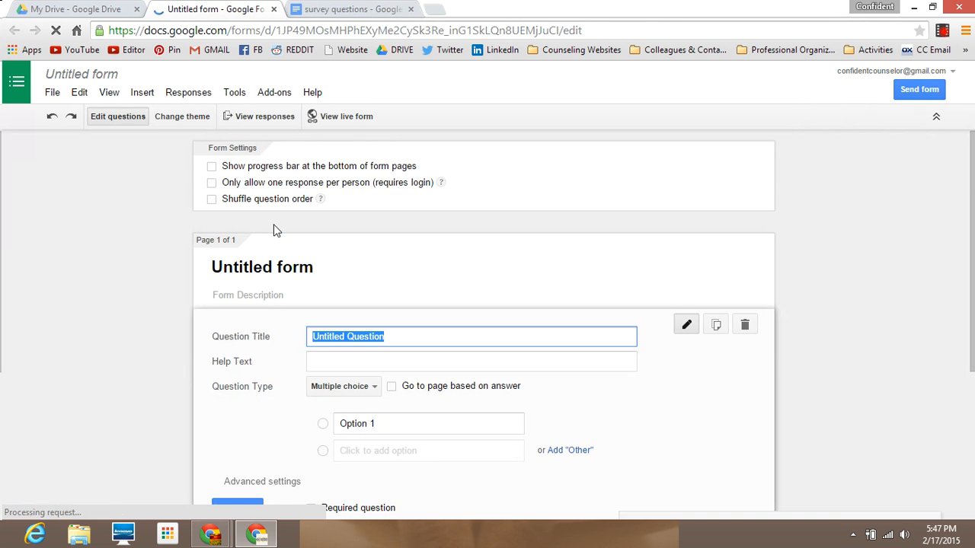
Rename the untitled form as "Counselor survey".
left_click(102, 78)
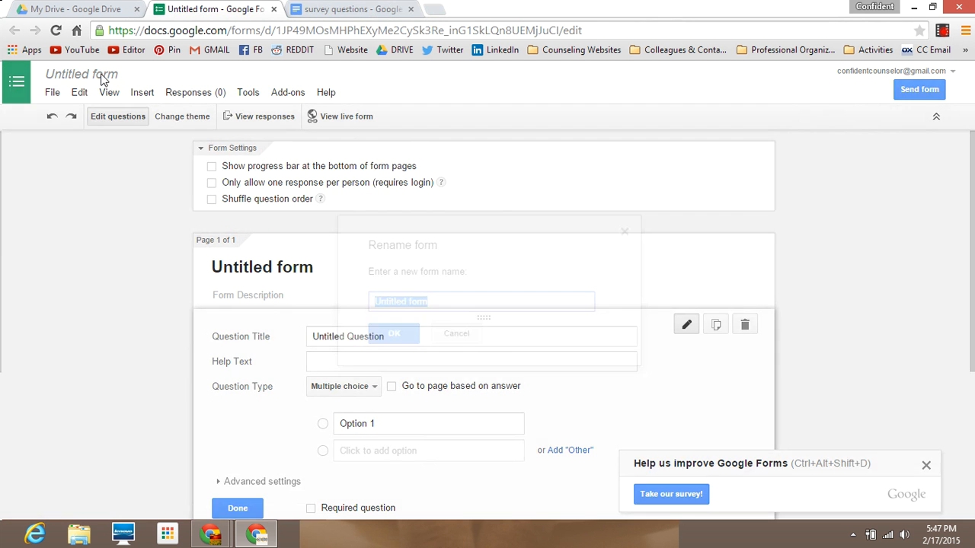
type("Coun")
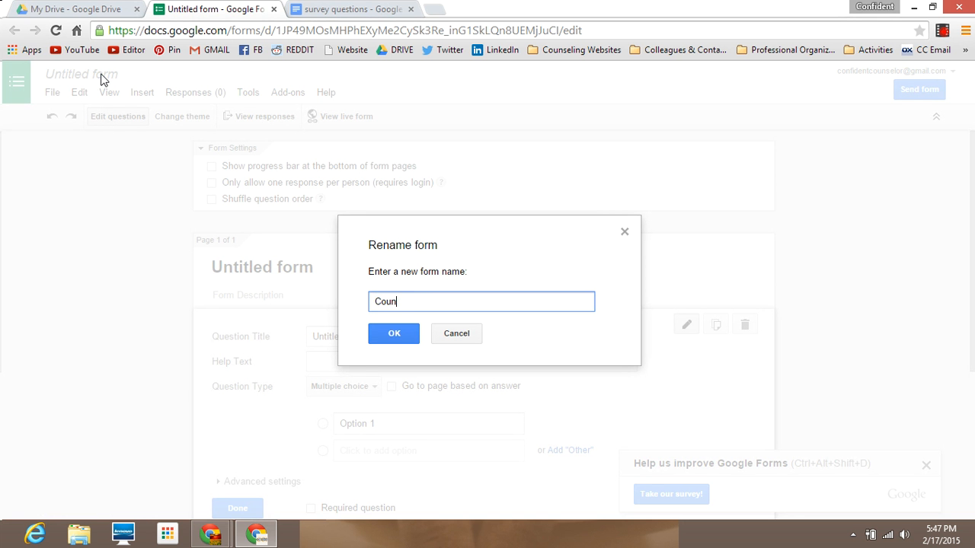
type("selor survey")
left_click(383, 336)
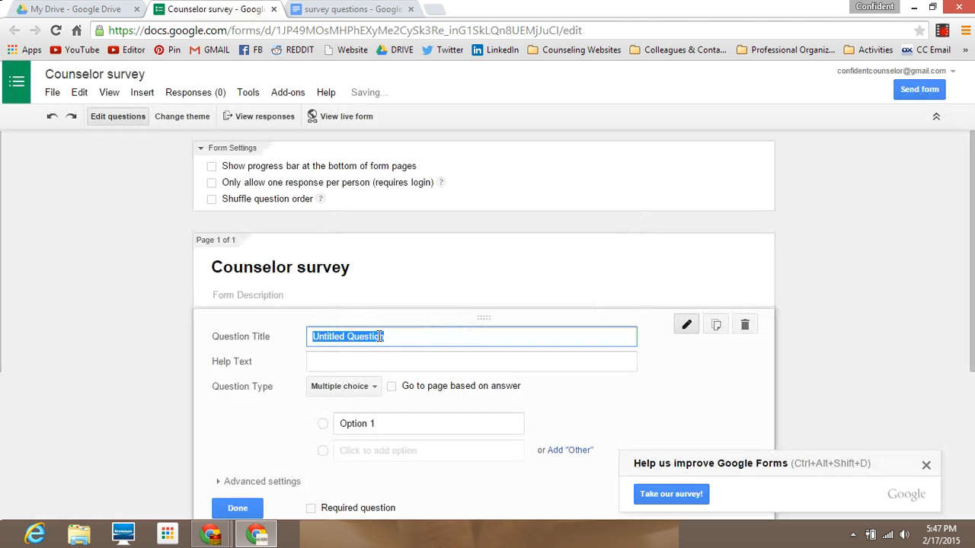
Set the first question's type to Grid.
left_click(917, 221)
scroll(918, 221, "down", 2)
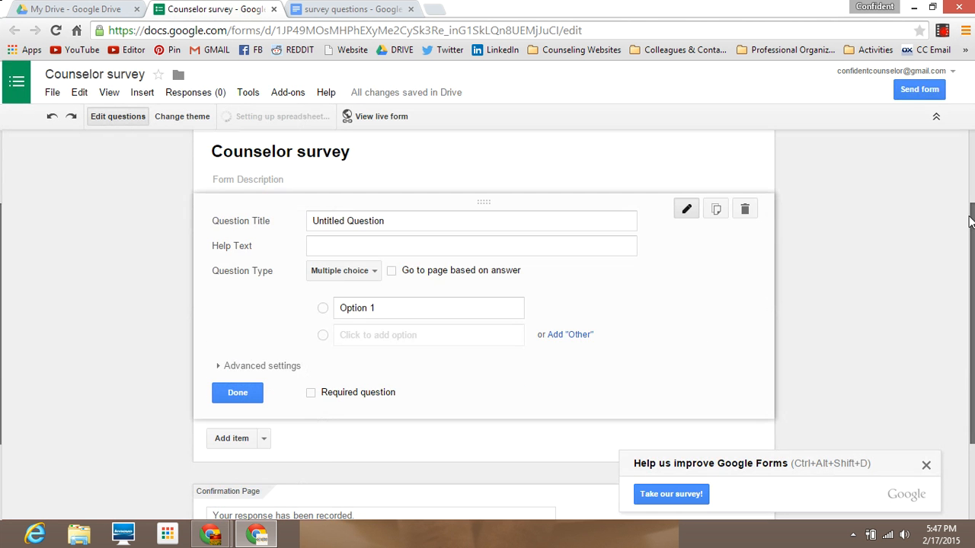
left_click(370, 272)
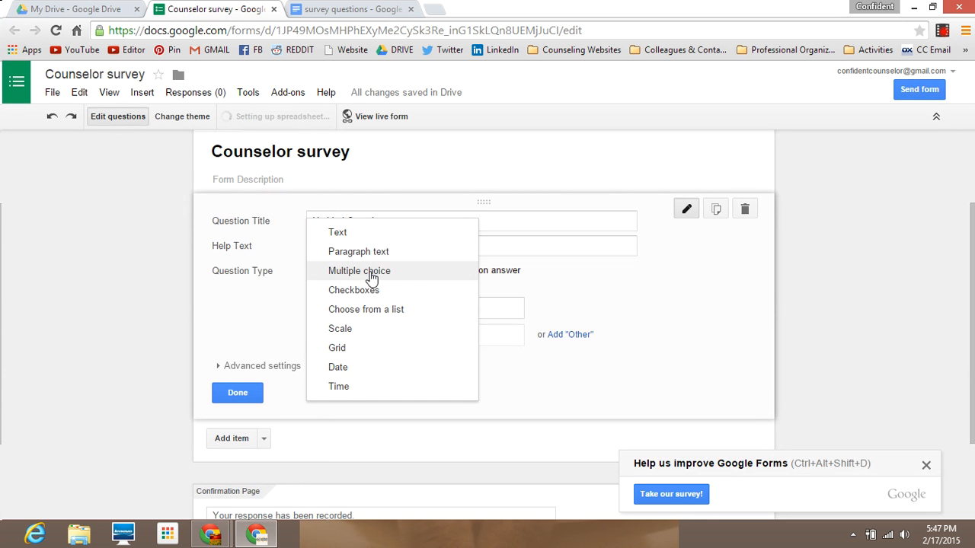
left_click(344, 352)
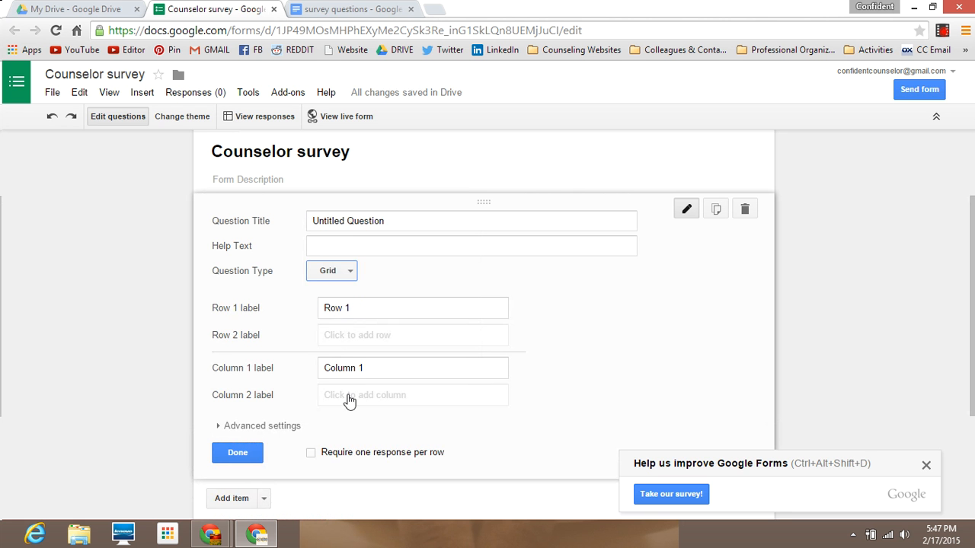
Copy all five statements from the survey questions document into the grid question's row labels, starting at Row 1.
key("ctrl+Tab")
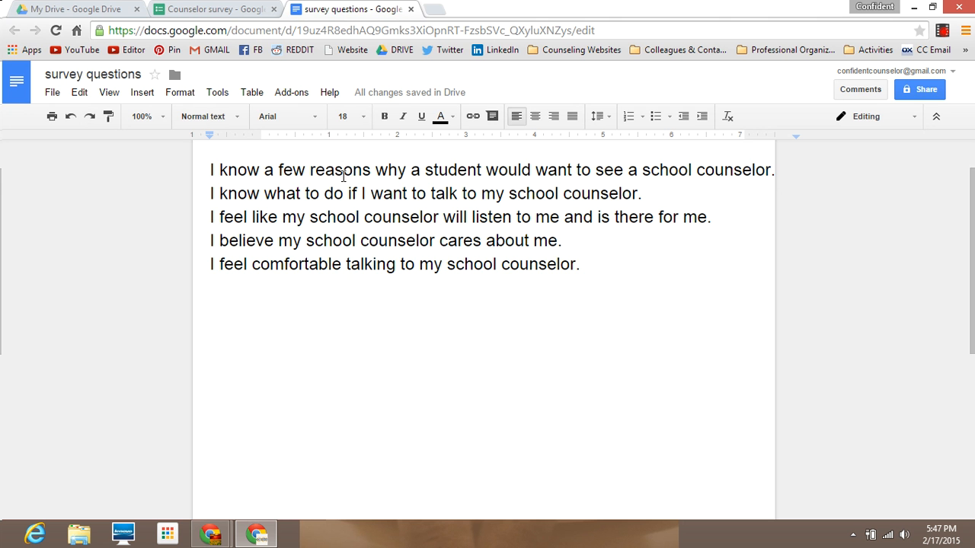
left_click_drag(602, 261, 188, 179)
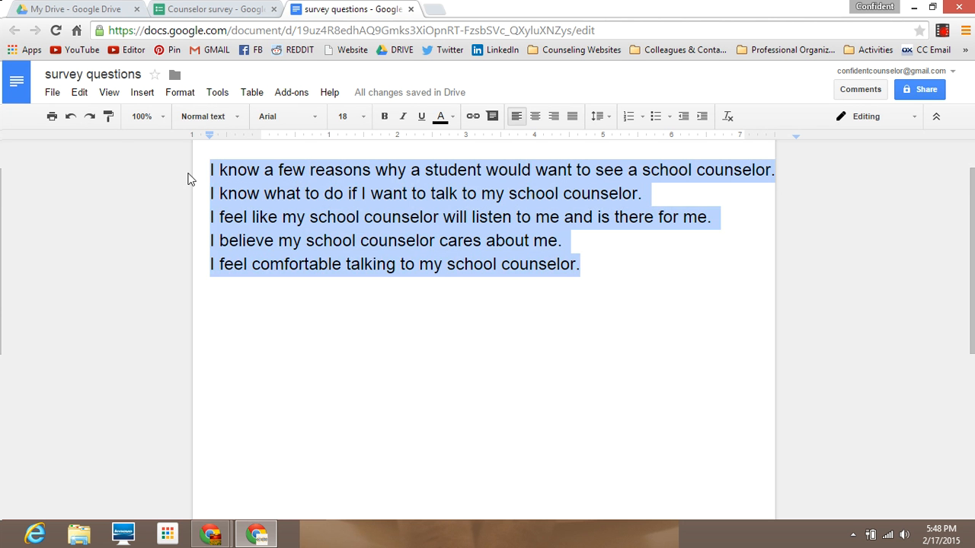
left_click(175, 8)
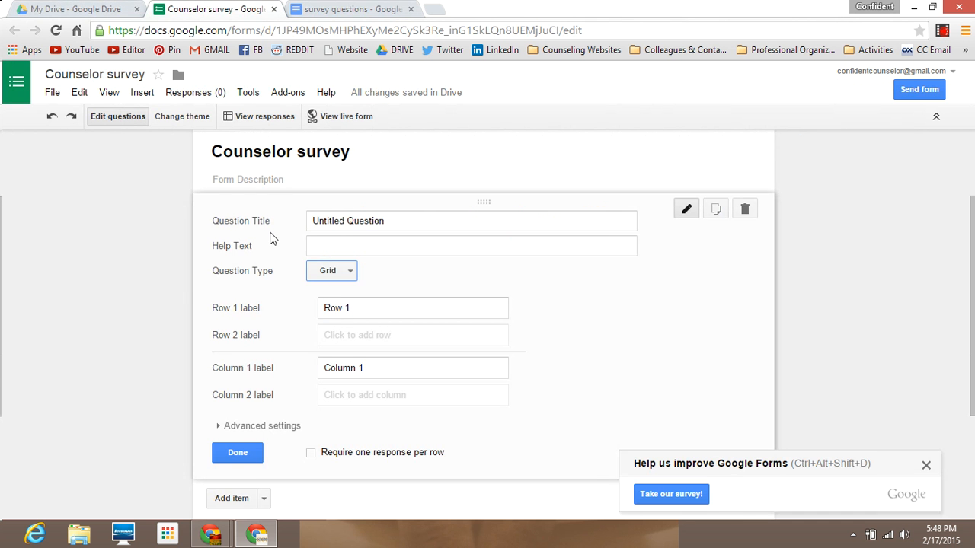
double_click(343, 308)
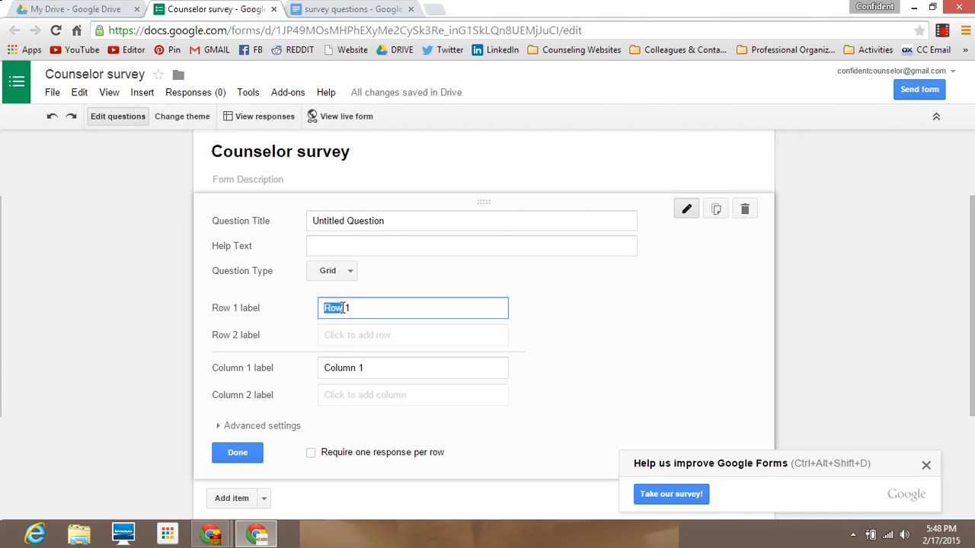
left_click(353, 8)
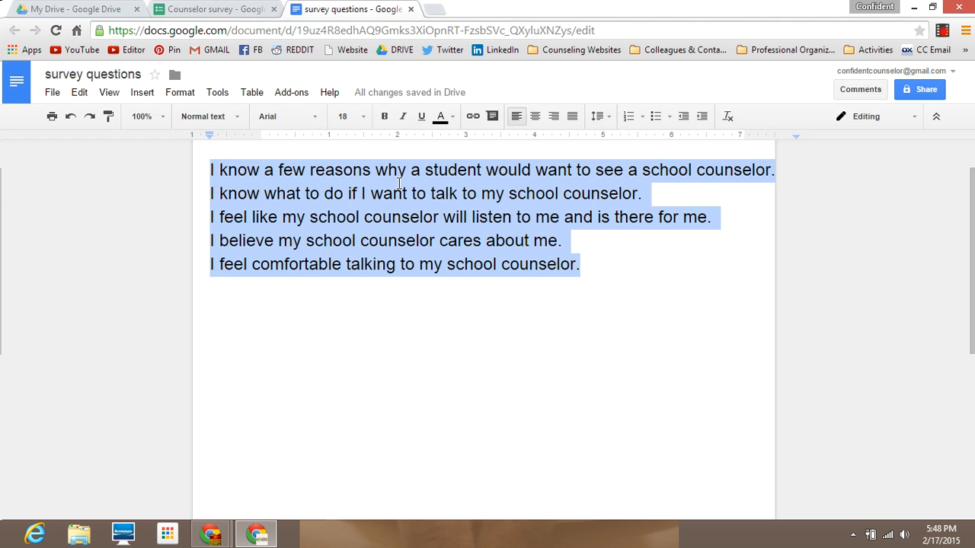
left_click(175, 9)
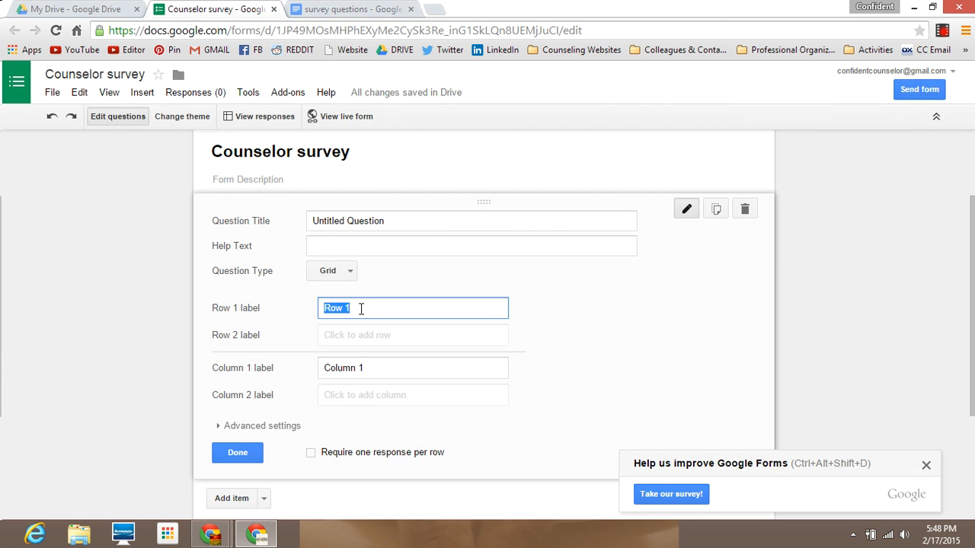
key("ctrl+v")
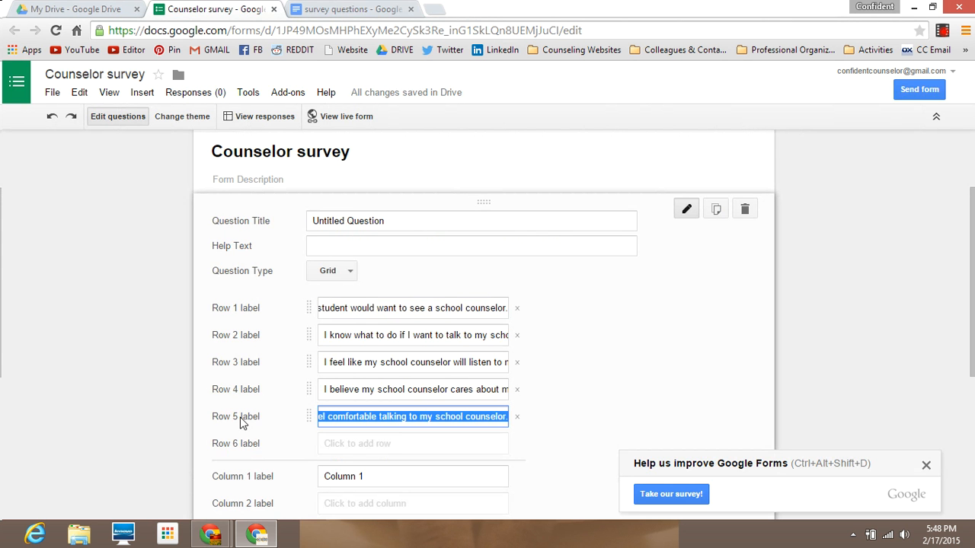
Label the grid's two columns "Yes" and "No" and require one response per row.
left_click_drag(972, 226, 968, 308)
left_click(379, 306)
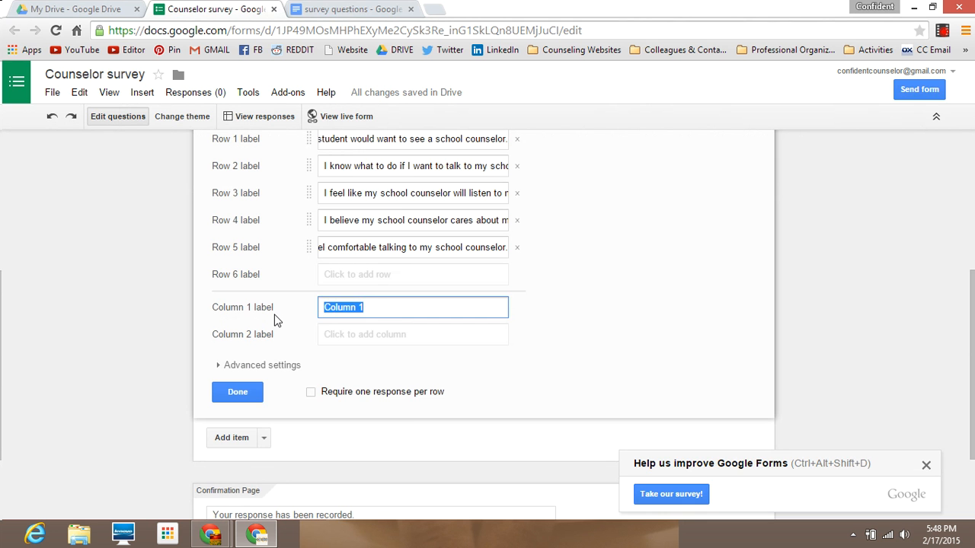
type("Yes")
key("Tab")
type("No")
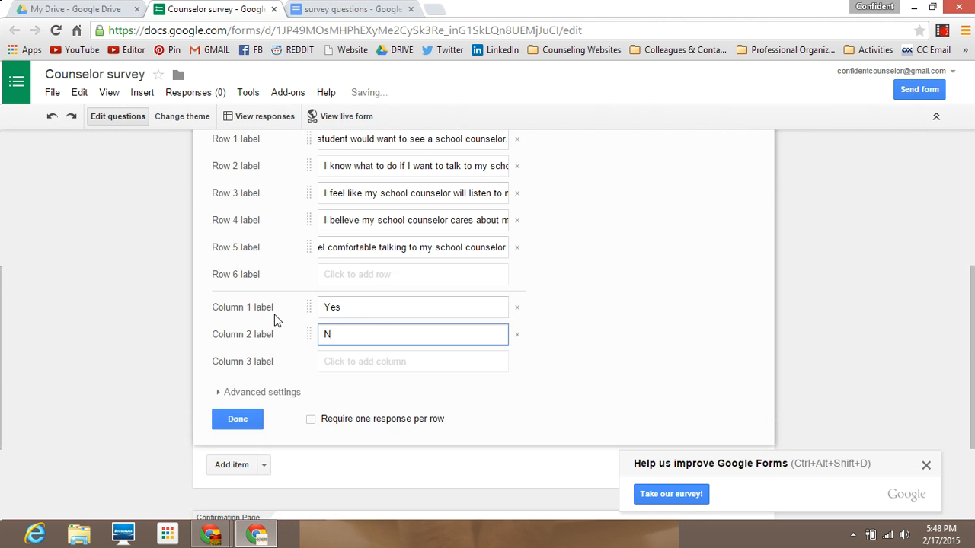
left_click(310, 420)
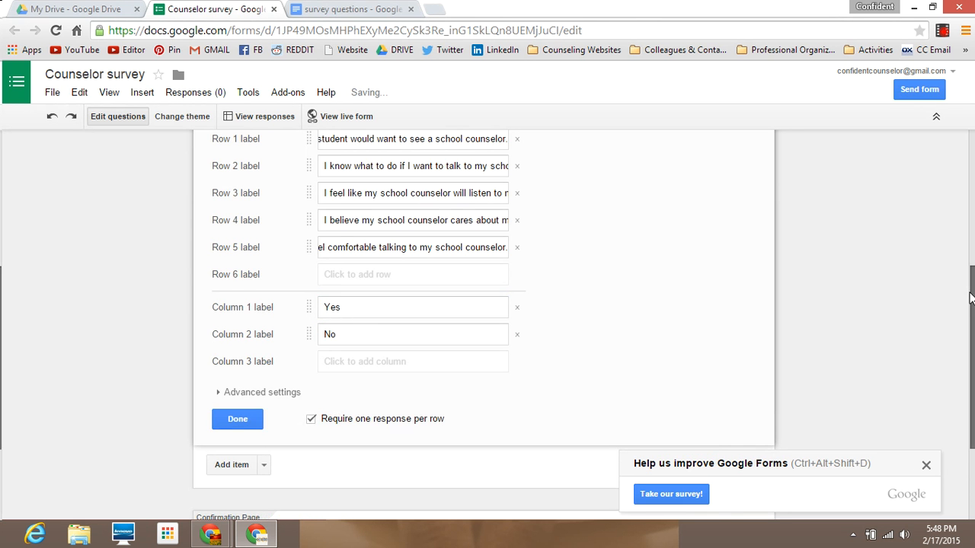
Set the grid question's title to "Please select Yes or No for each statement.".
left_click_drag(972, 297, 972, 232)
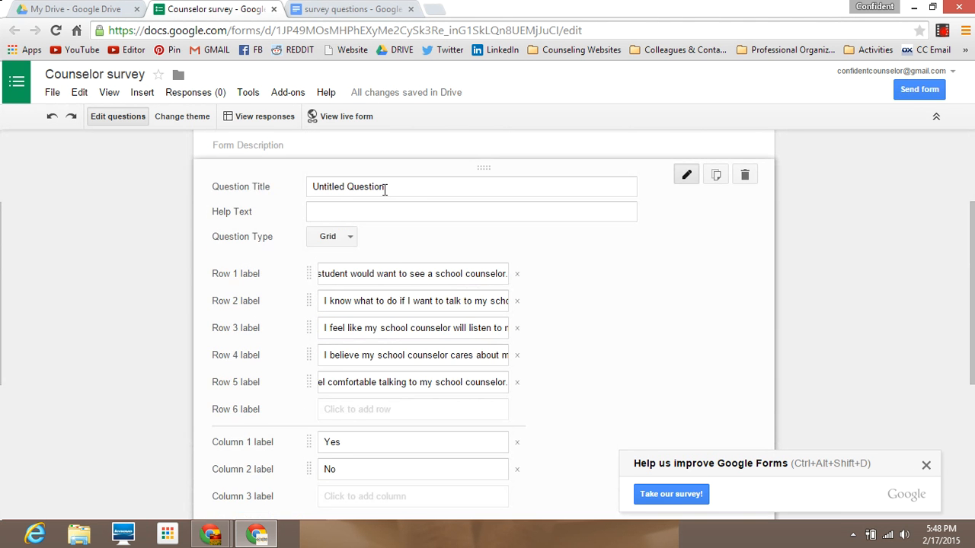
left_click_drag(390, 187, 272, 183)
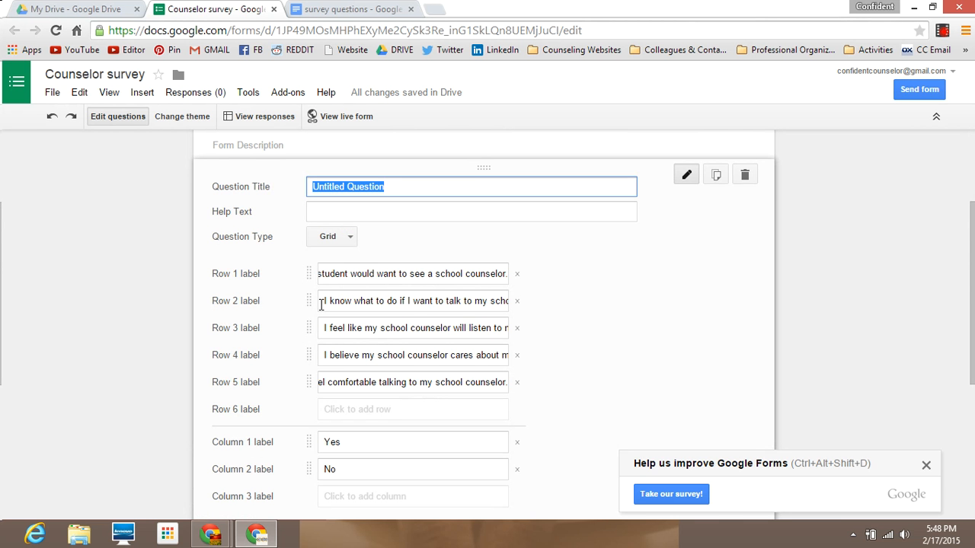
type("Please")
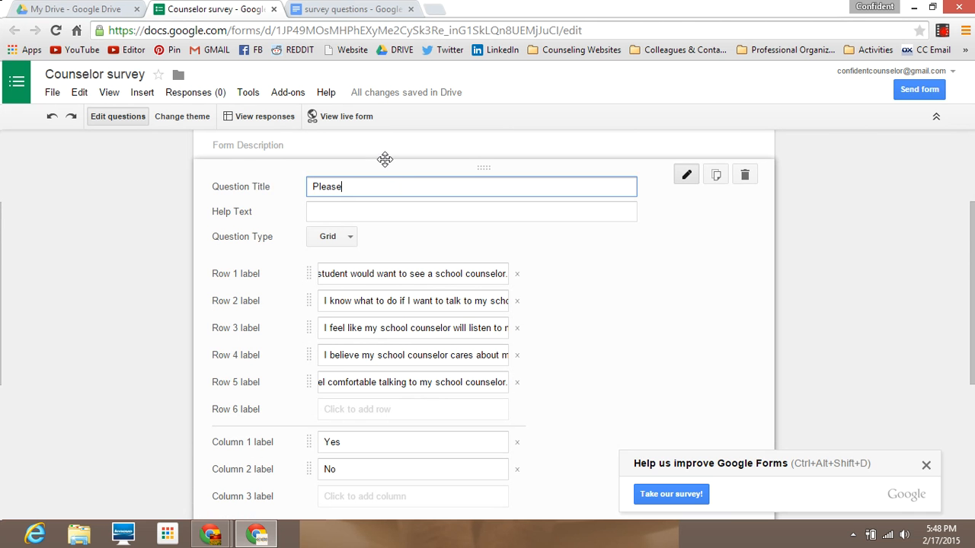
type(" select Yes or No for each state")
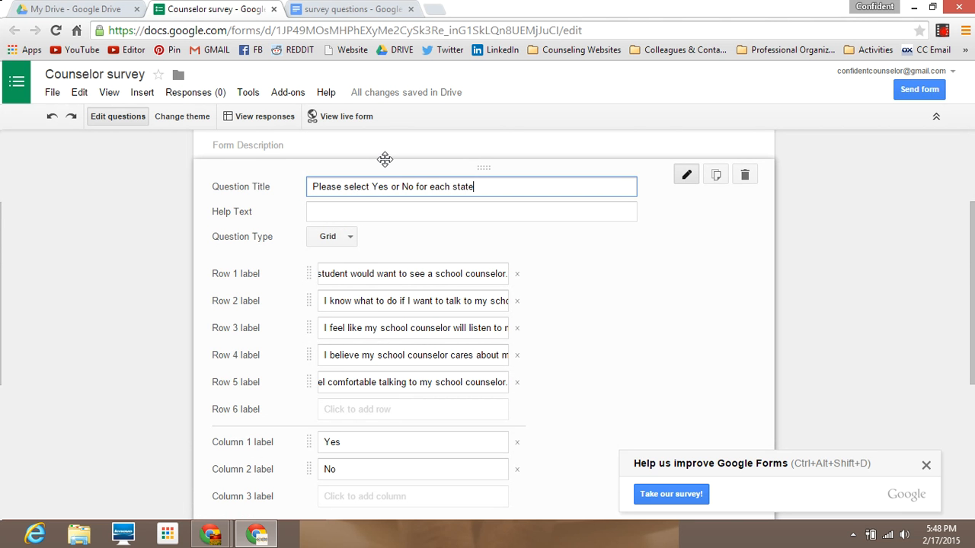
type("ment.")
Finish editing the grid question and preview the live form, closing the preview to return to the editor.
left_click_drag(971, 233, 973, 134)
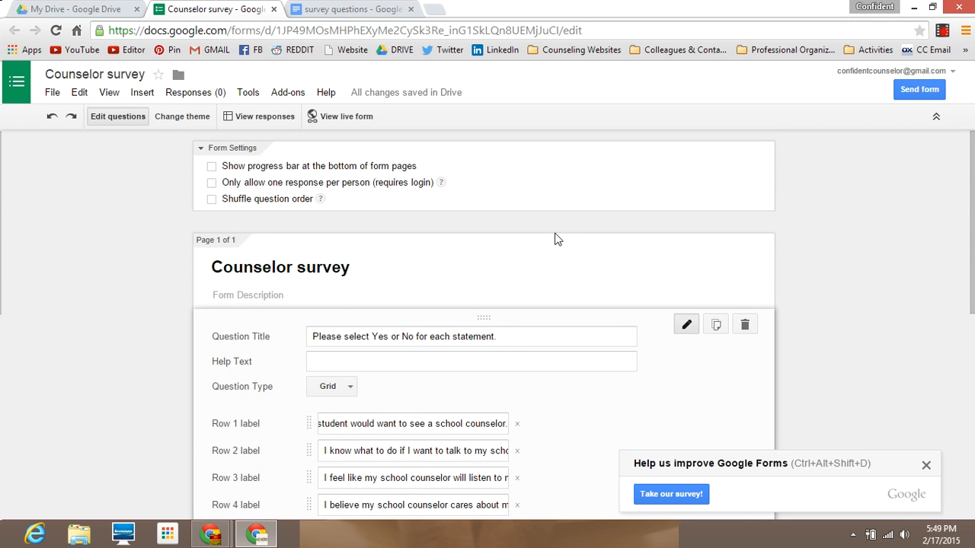
mouse_move(439, 187)
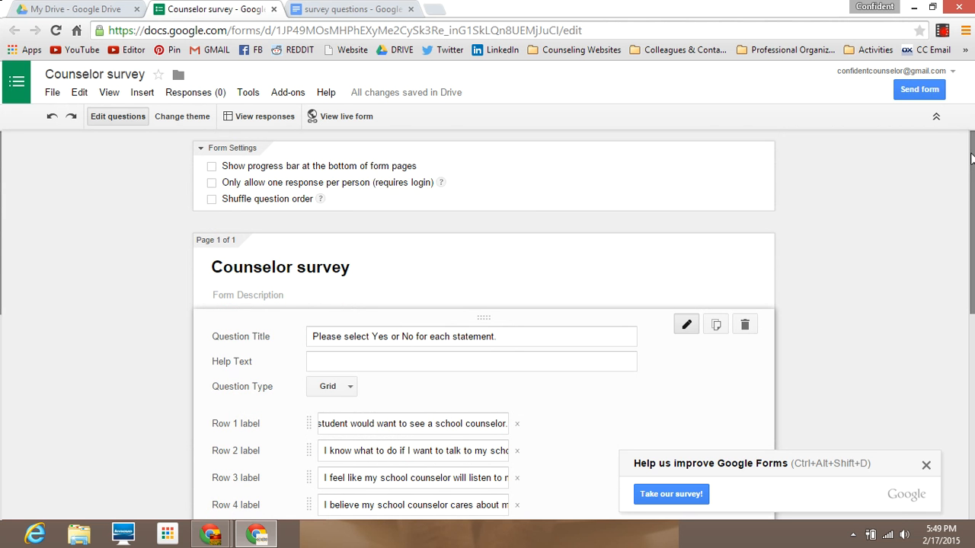
left_click_drag(972, 158, 974, 329)
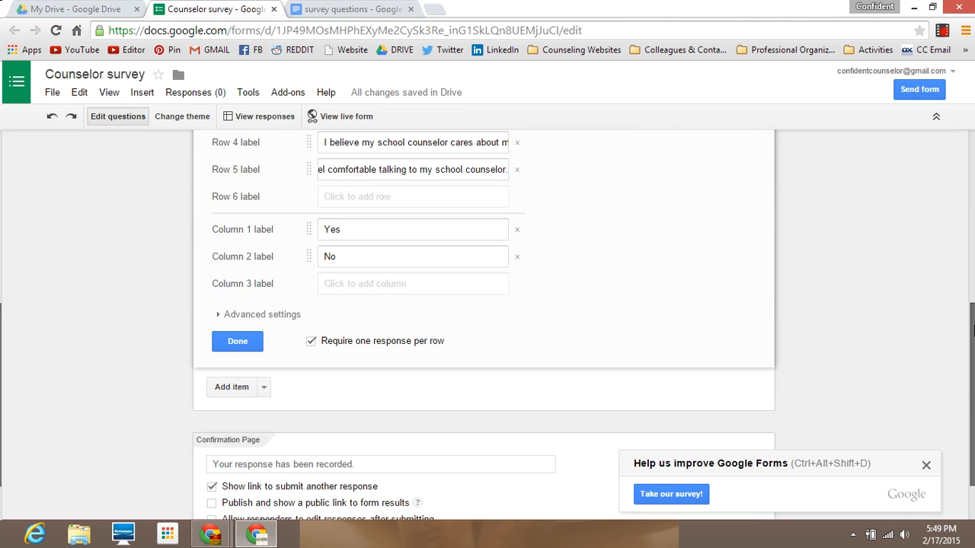
left_click(256, 342)
left_click_drag(972, 271, 972, 212)
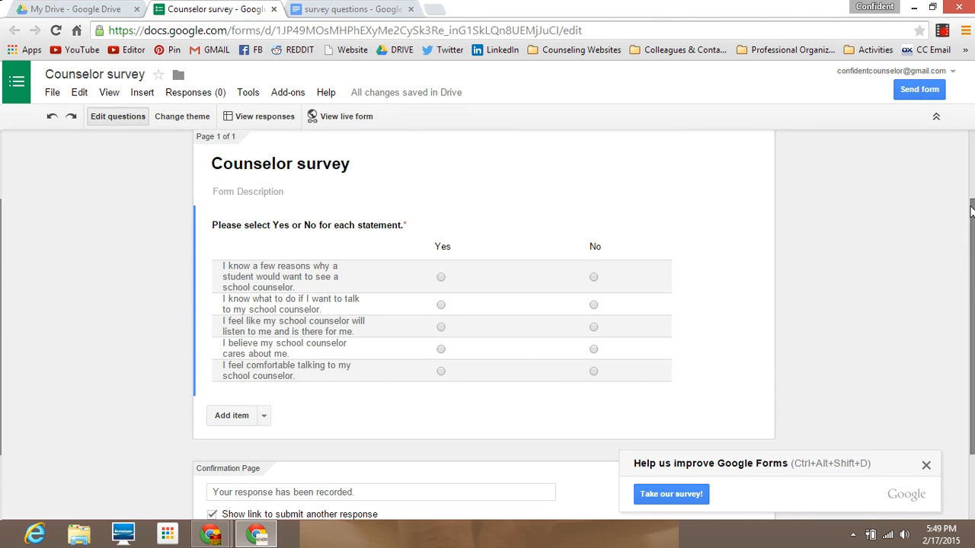
left_click(364, 116)
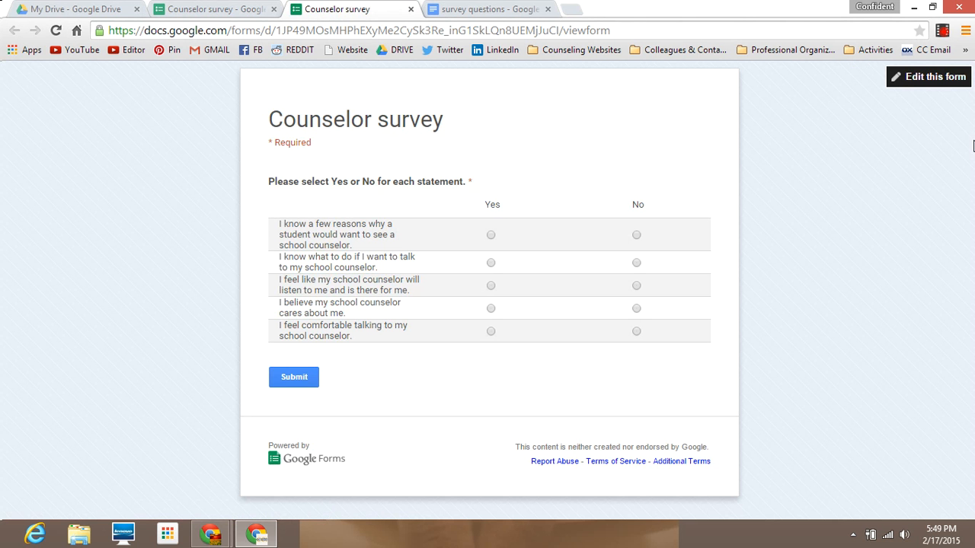
left_click(411, 9)
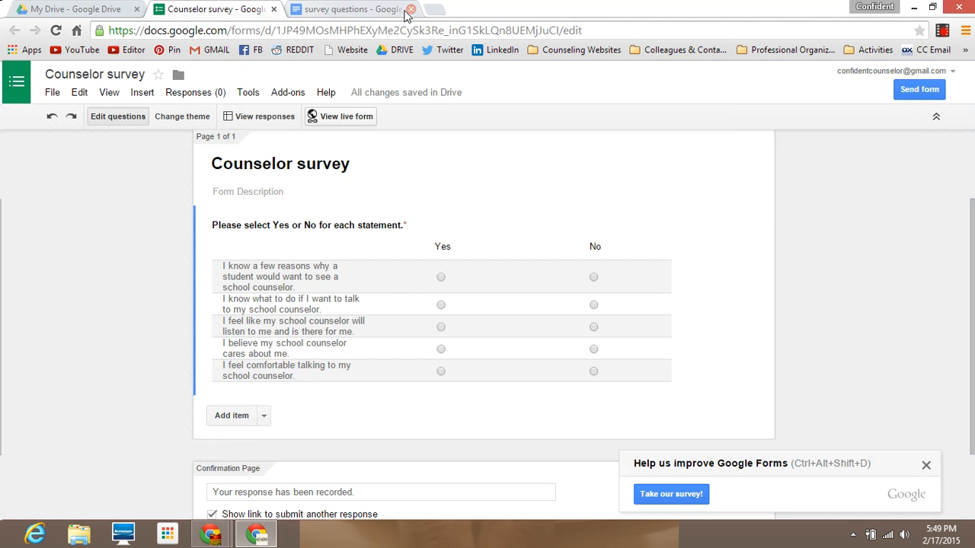
Change the form's theme, trying Simple Pink before applying the Library theme.
left_click(172, 121)
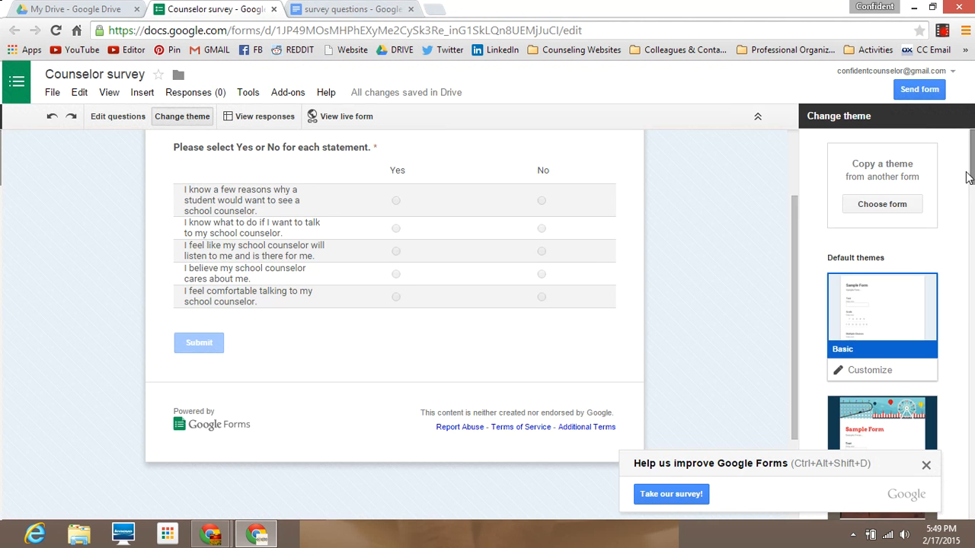
left_click_drag(966, 176, 973, 434)
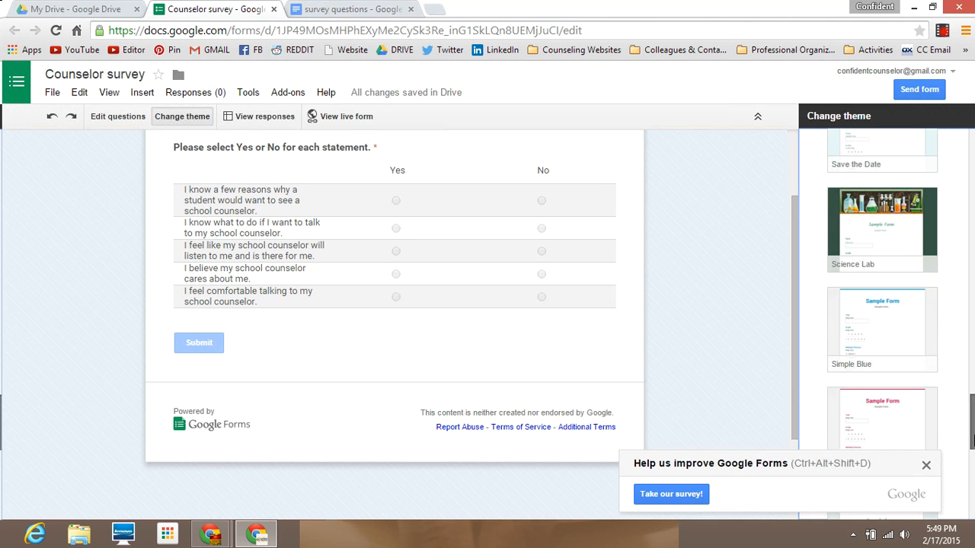
left_click(907, 403)
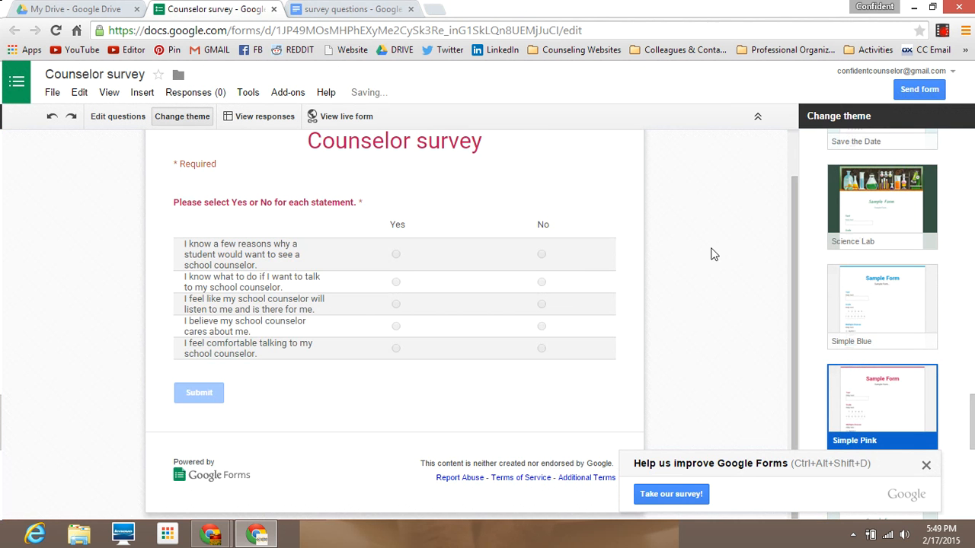
left_click_drag(972, 430, 973, 350)
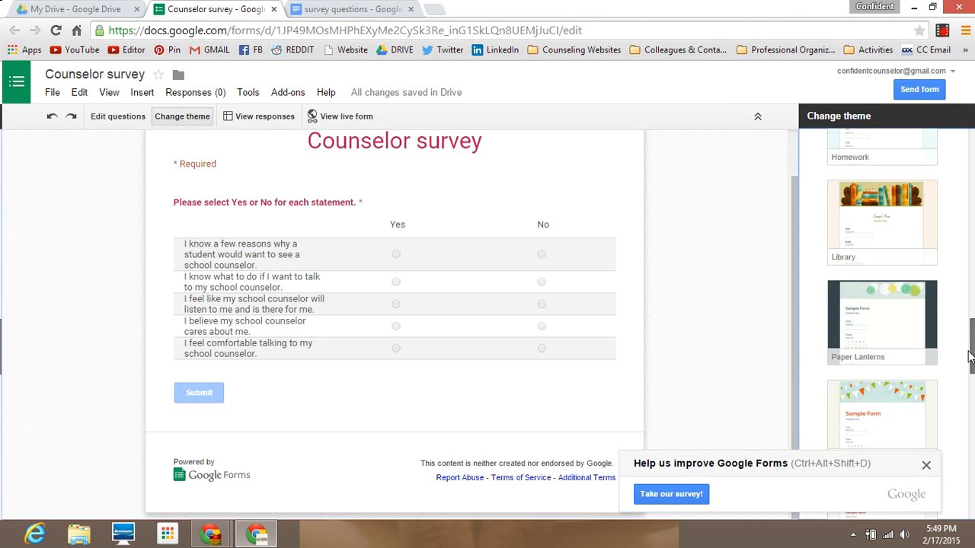
left_click(883, 225)
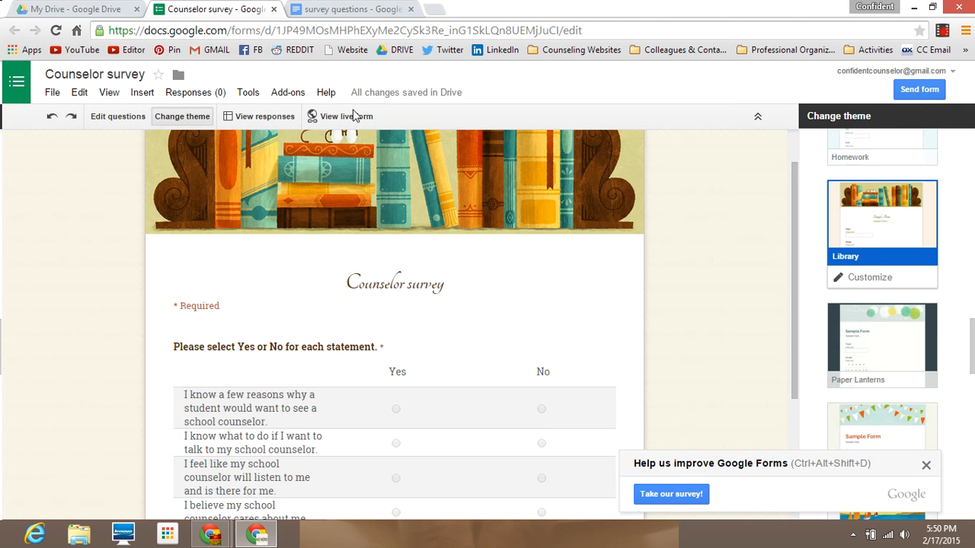
Open the live form and submit a test response, answering the five statements Yes, No, Yes, No, Yes in order.
left_click(352, 116)
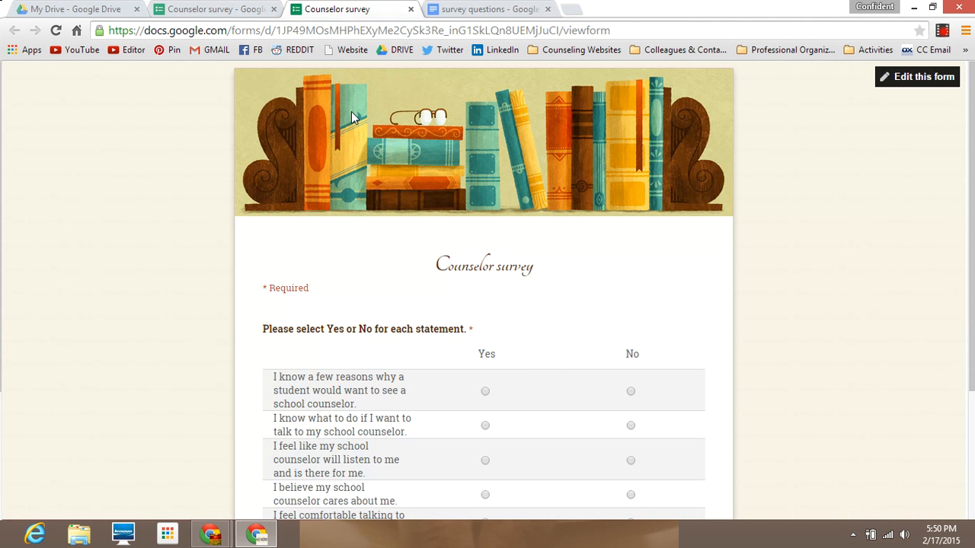
scroll(973, 160, "down", 3)
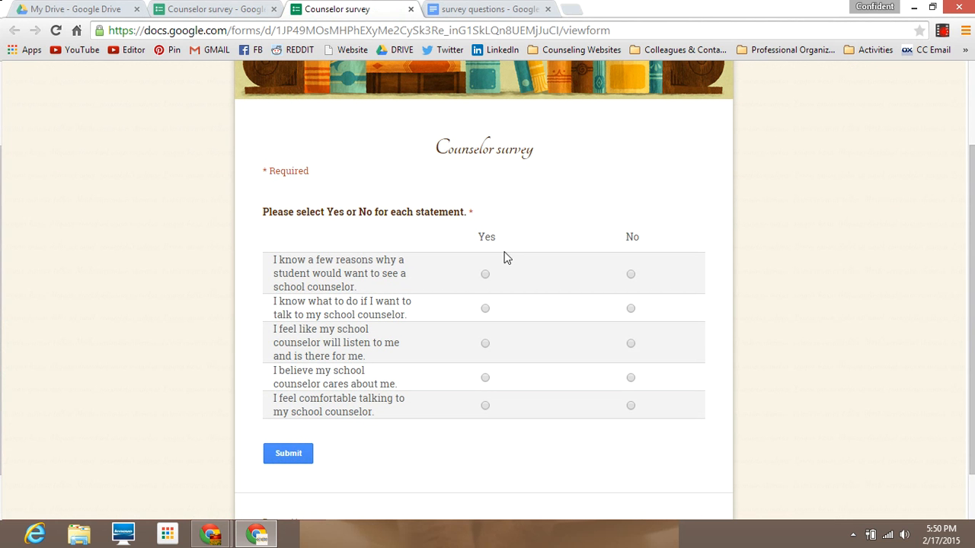
left_click(485, 274)
left_click(631, 309)
left_click(485, 343)
left_click(630, 378)
left_click(485, 405)
left_click(288, 454)
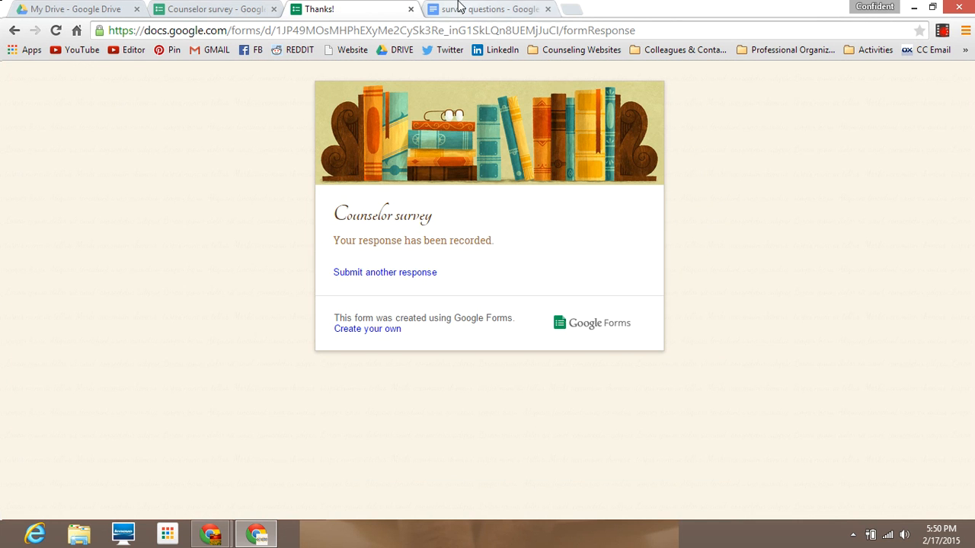
Open the Counselor survey (Responses) spreadsheet from My Drive and examine the statement headers and the recorded answers.
left_click(256, 7)
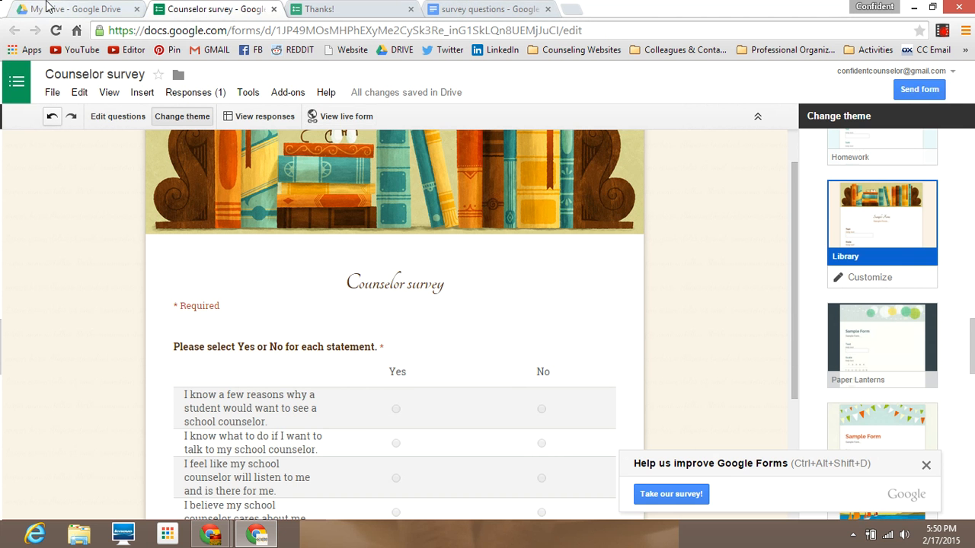
left_click(46, 8)
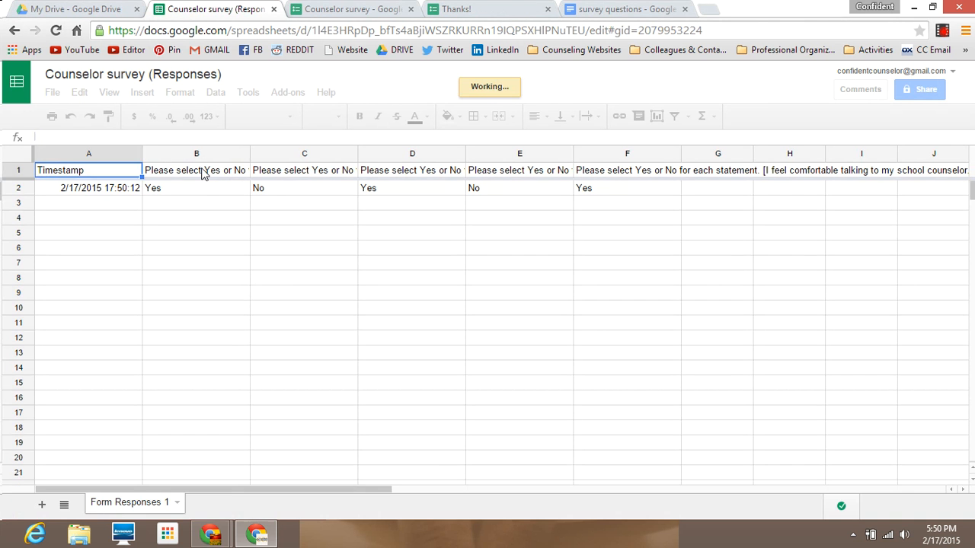
left_click(202, 174)
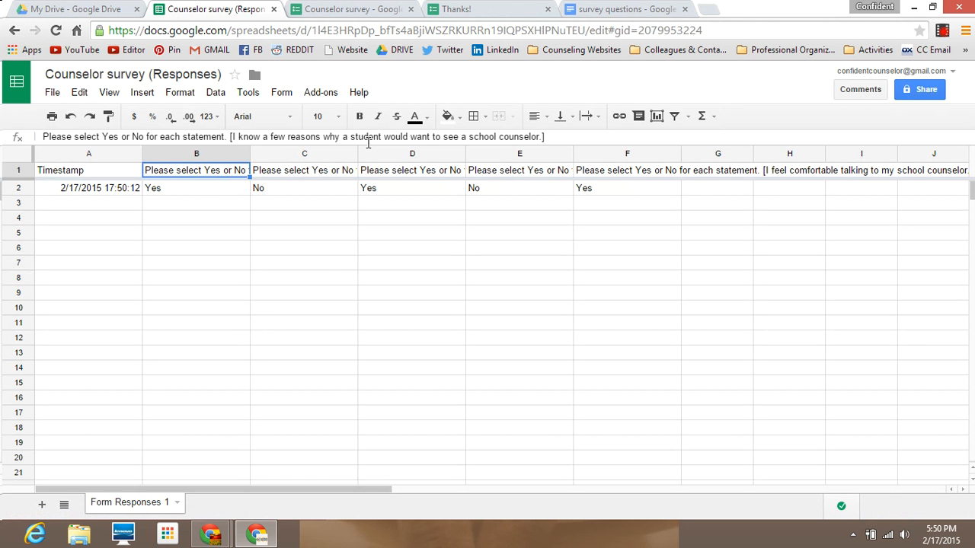
left_click(340, 173)
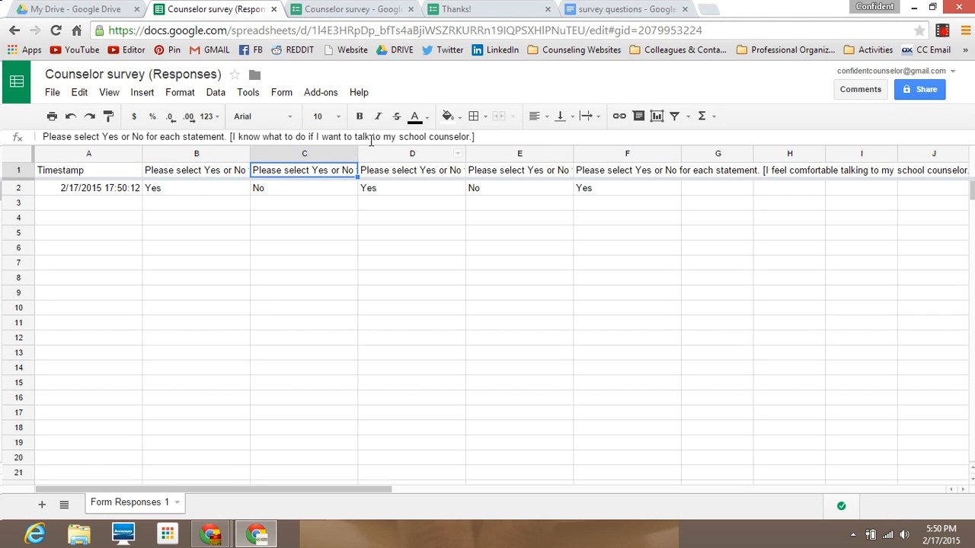
left_click(412, 173)
left_click(488, 174)
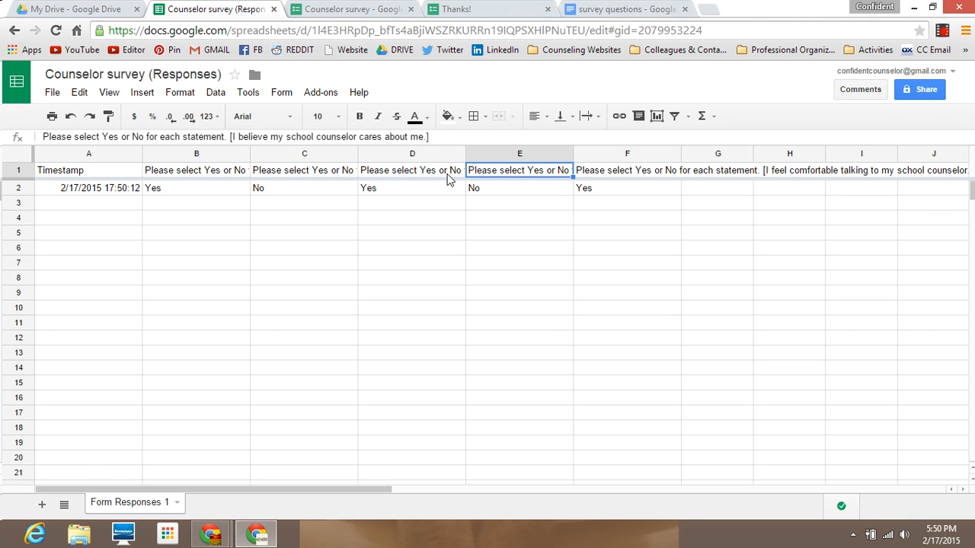
left_click(207, 188)
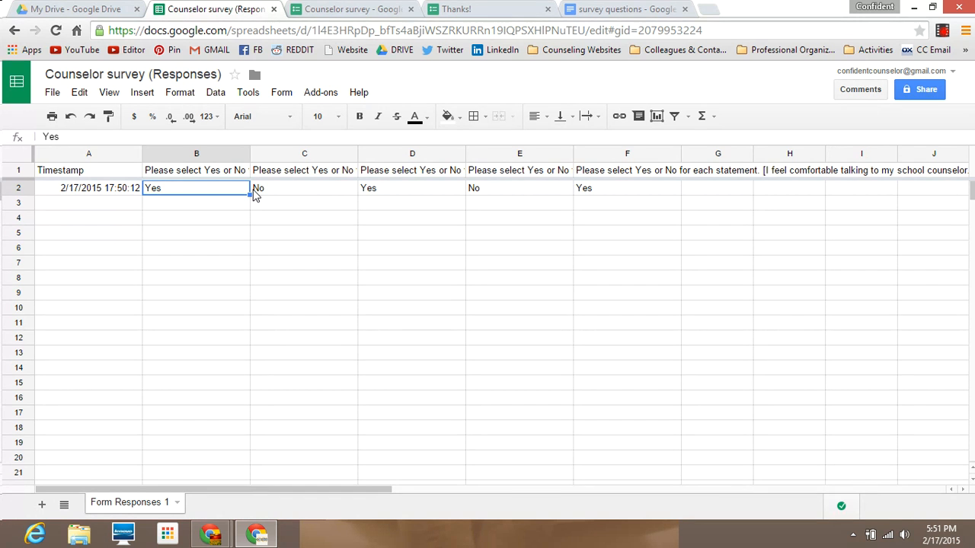
Close the form editor and response confirmation pages, and reopen the Counselor survey form from My Drive.
left_click(375, 9)
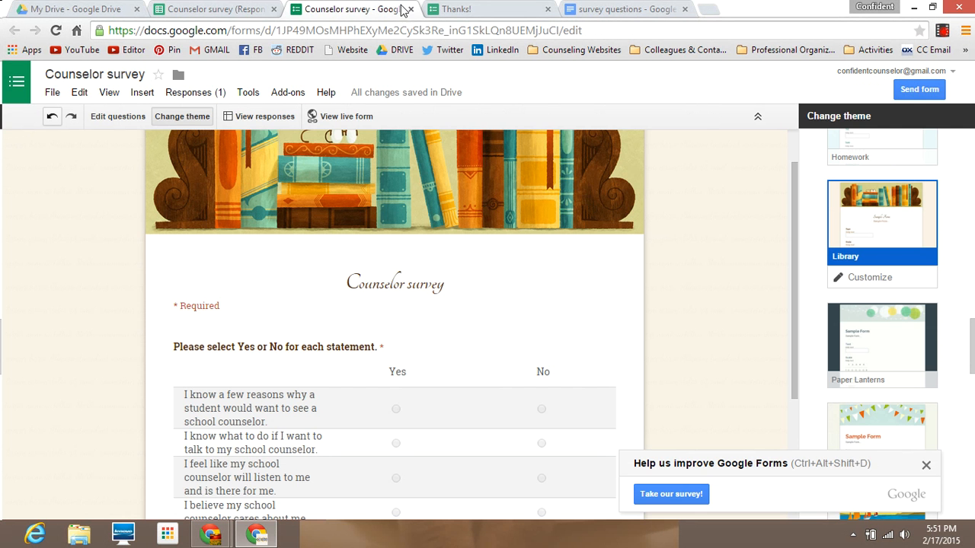
left_click(410, 10)
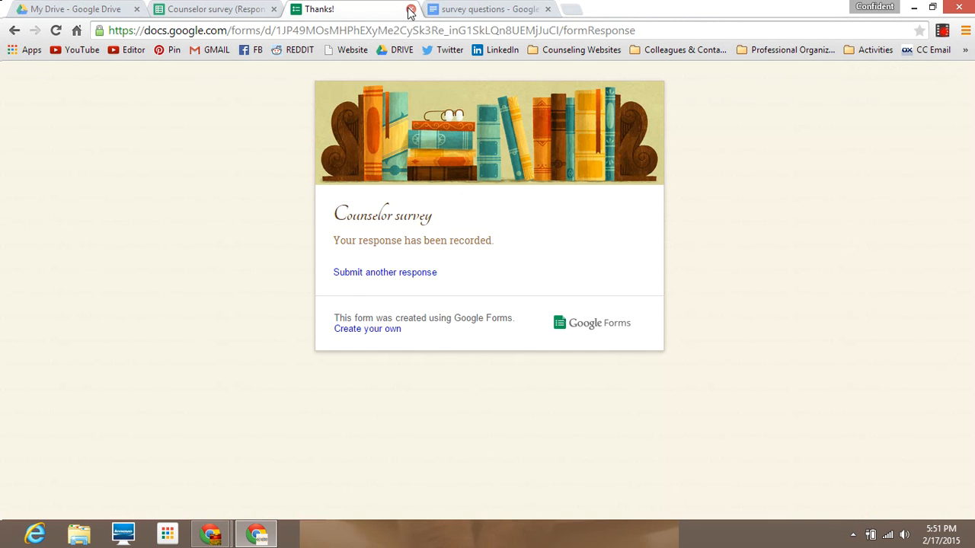
left_click(409, 9)
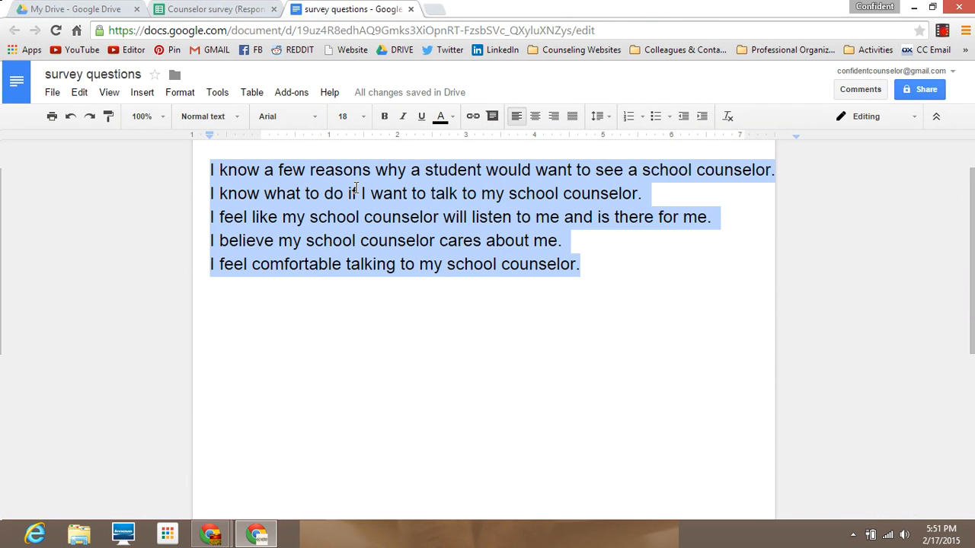
left_click(213, 9)
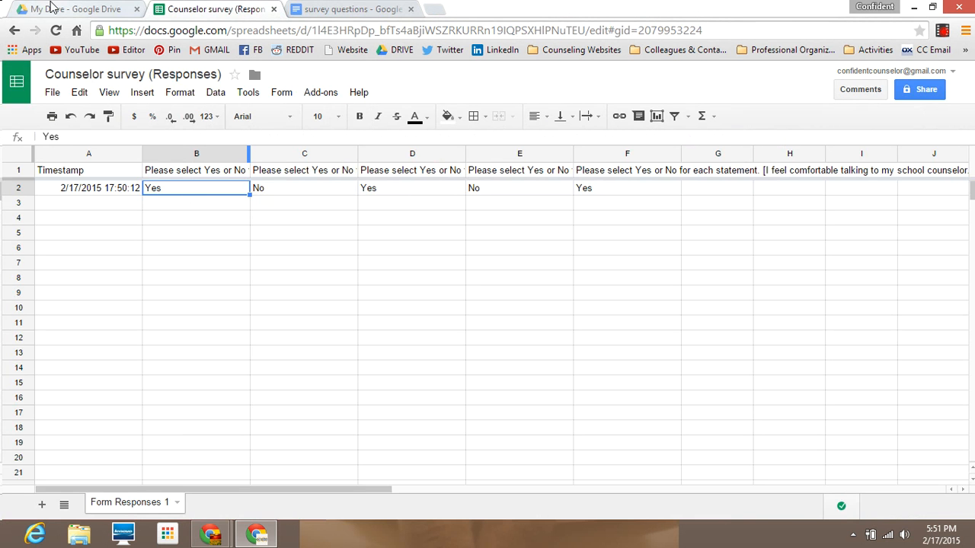
left_click(51, 7)
left_click(258, 264)
double_click(257, 264)
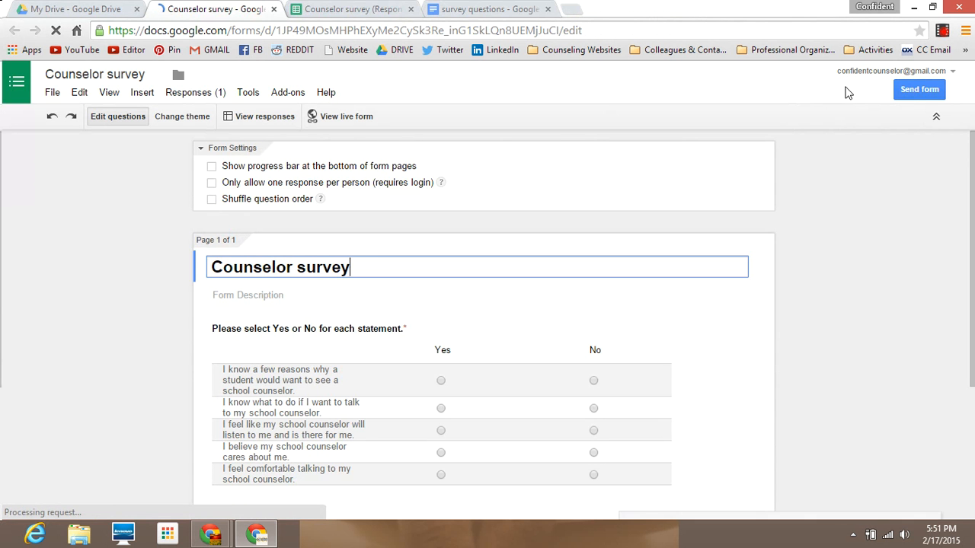
Review the share link and email options for sending the form, and return to the form without sending it.
left_click(925, 90)
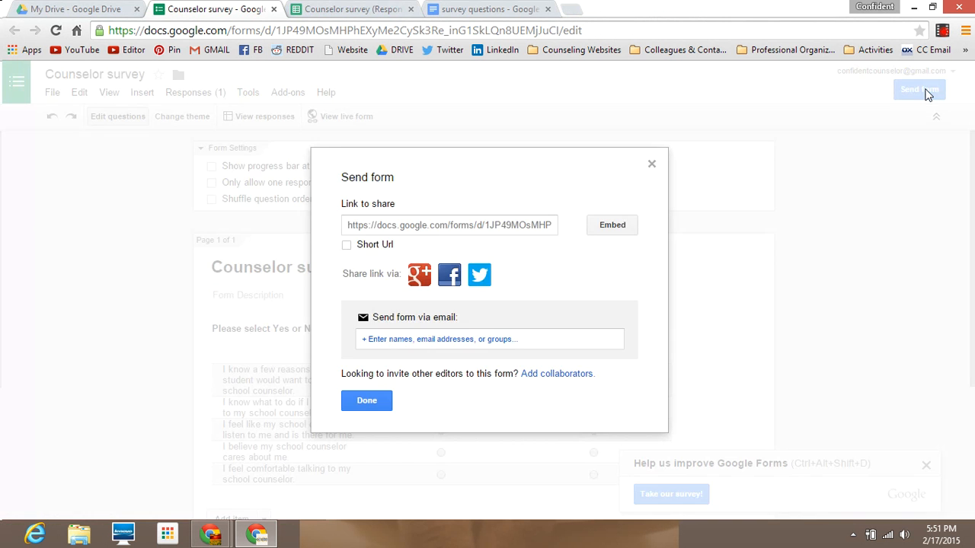
left_click(510, 226)
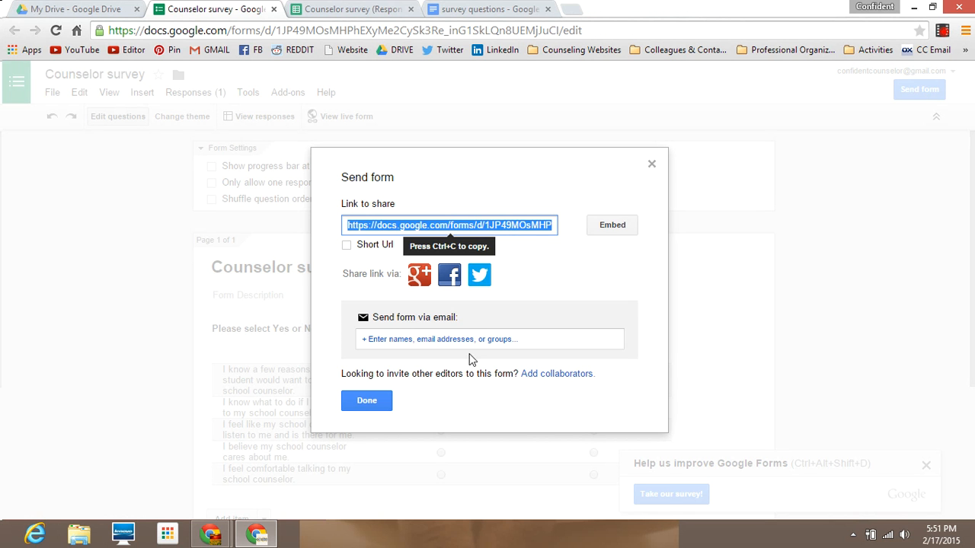
left_click(480, 333)
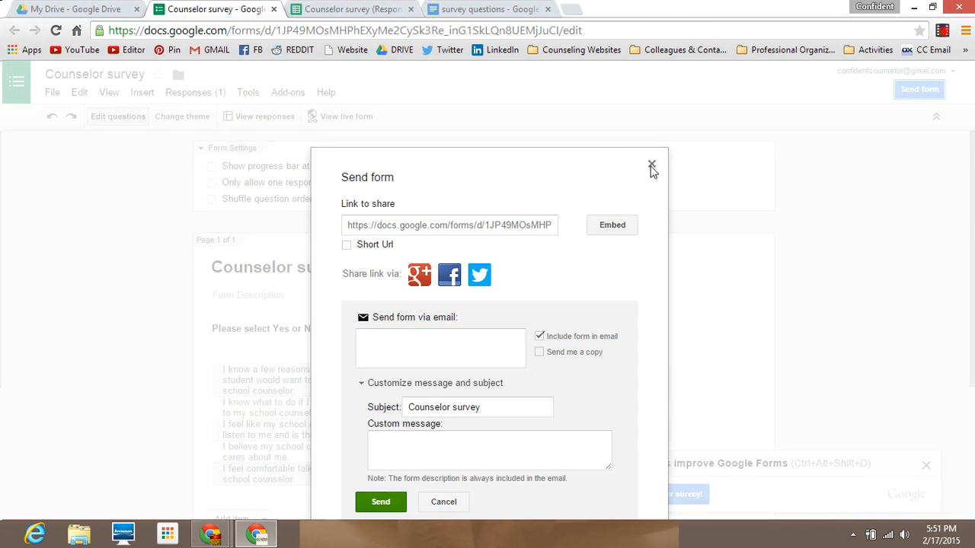
left_click(651, 166)
left_click_drag(971, 178, 972, 238)
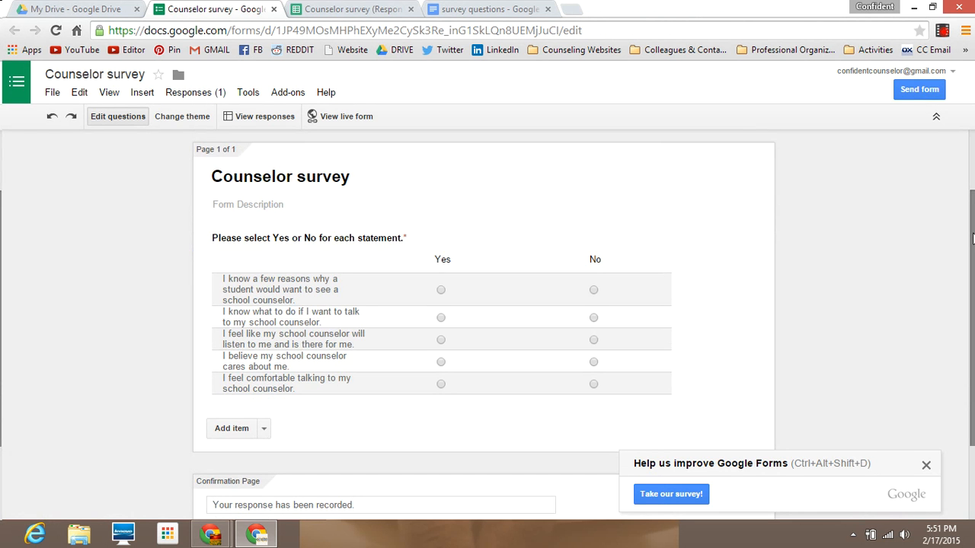